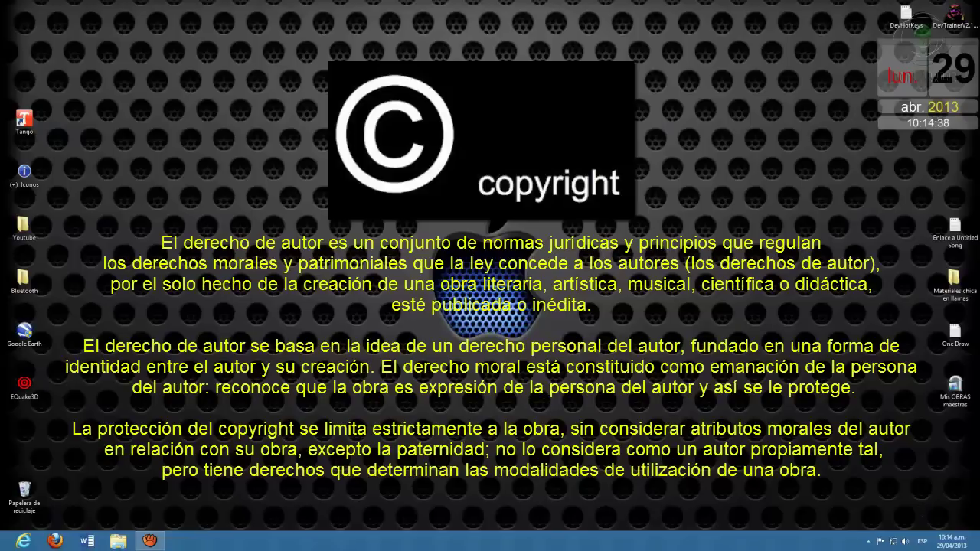
mouse_move(970, 546)
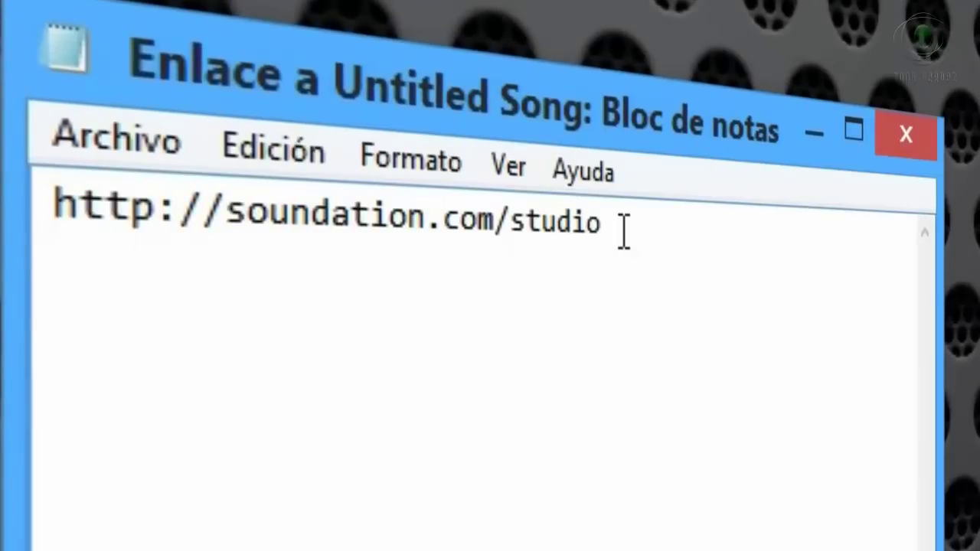
left_click_drag(624, 229, 22, 179)
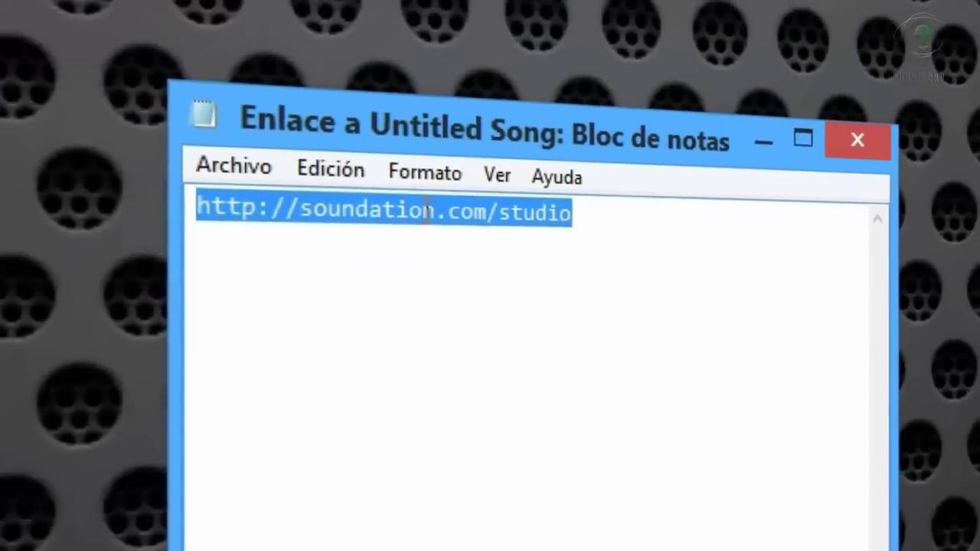
left_click(617, 172)
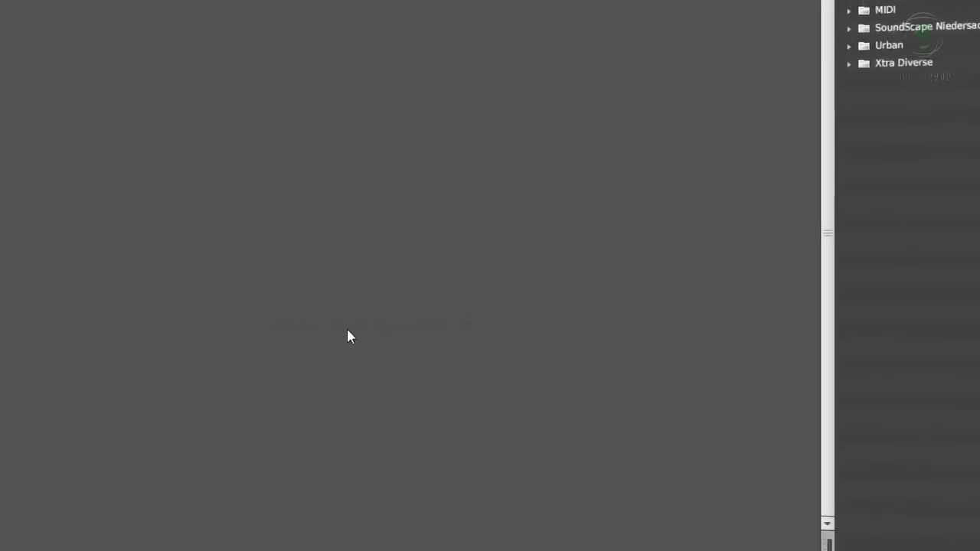
Try out an empty note clip on the Simple instrument channel and cut it from the timeline
double_click(348, 332)
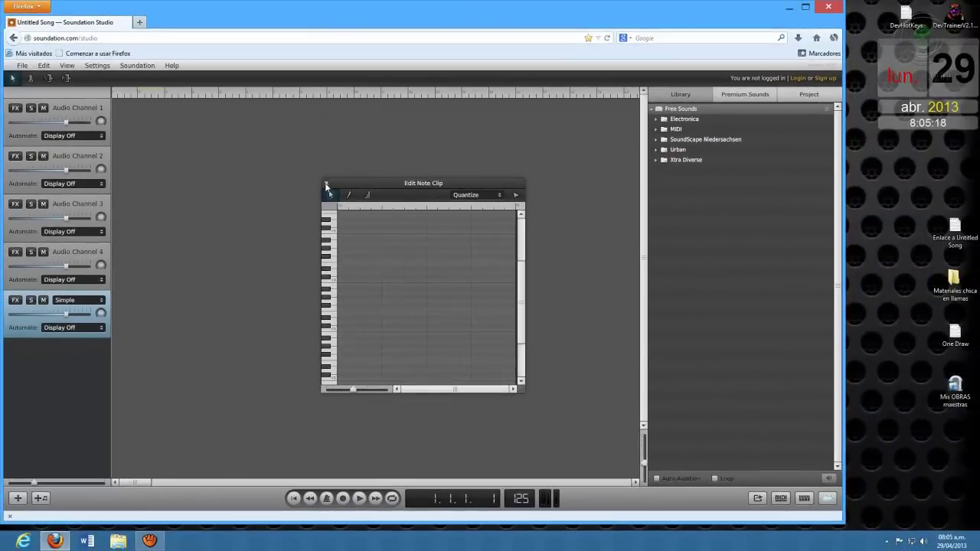
left_click(326, 183)
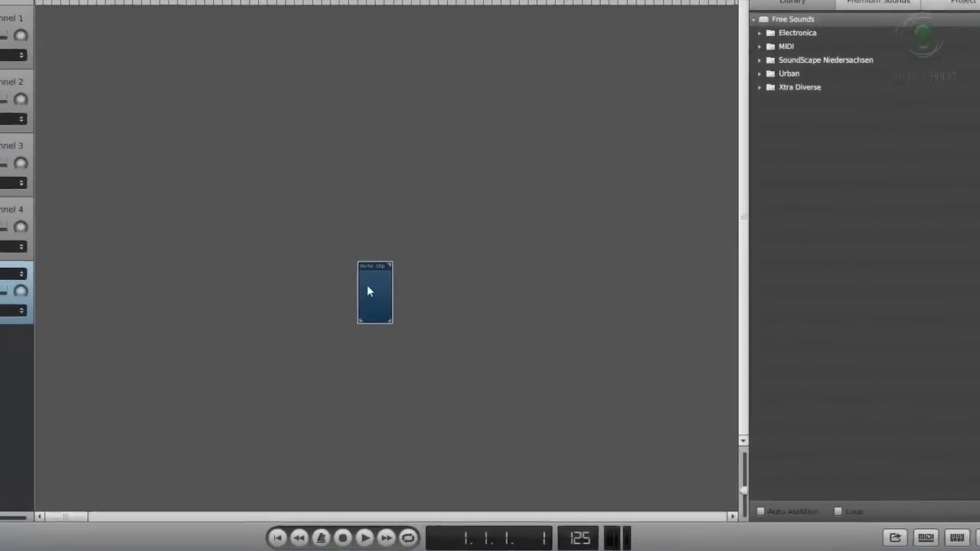
right_click(367, 291)
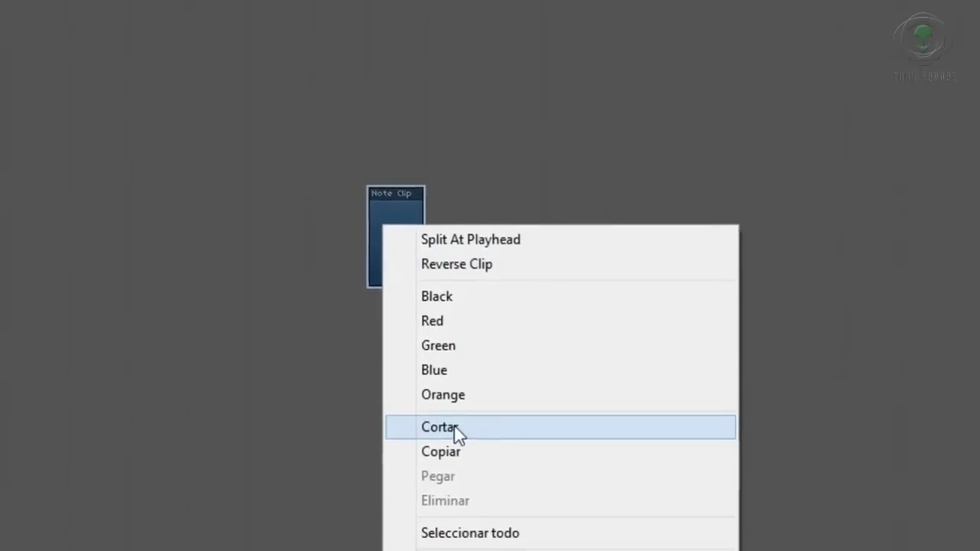
left_click(453, 429)
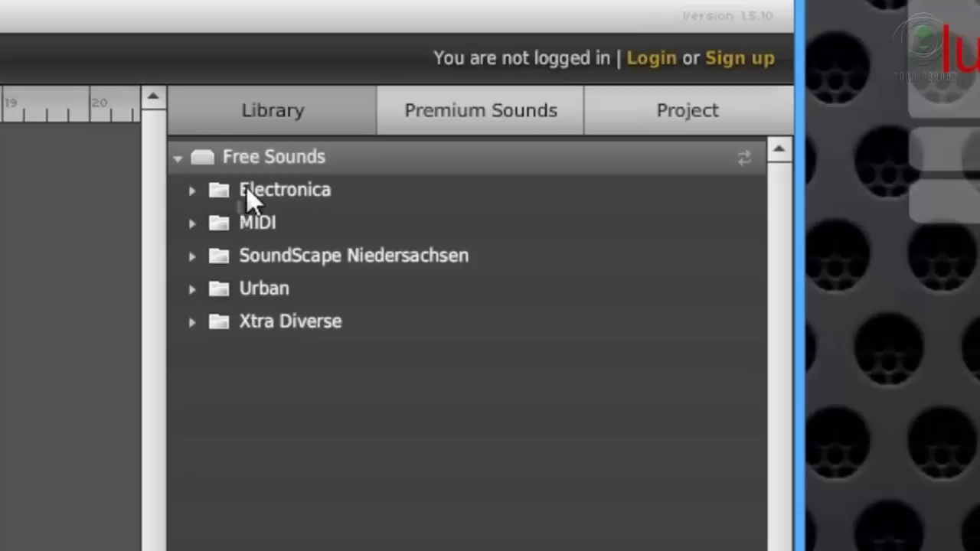
Place 125 BassClubAmp C.wav from the Electronica 125 free sounds at the start of Audio Channel 1 and color the clip red
left_click(190, 189)
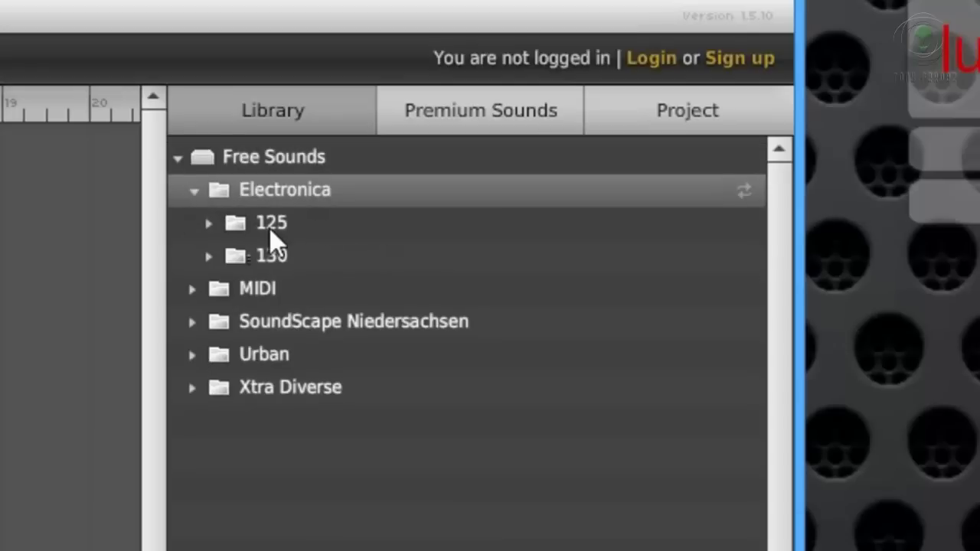
left_click(209, 223)
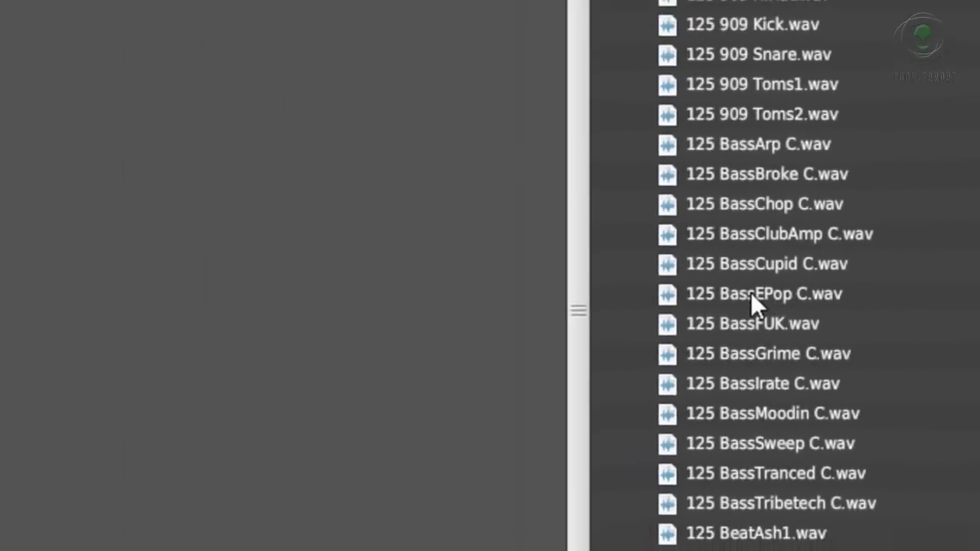
left_click_drag(751, 294, 223, 209)
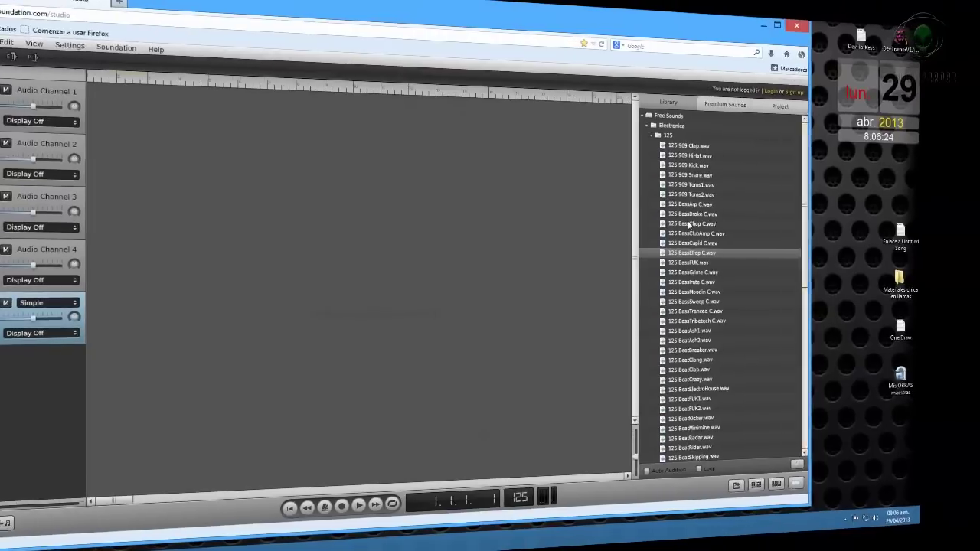
left_click(689, 236)
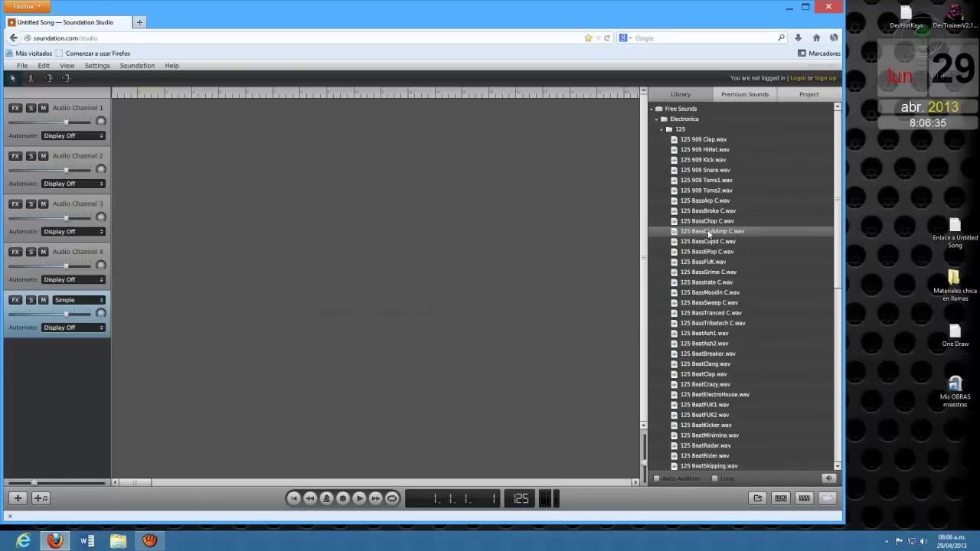
left_click_drag(665, 228, 169, 125)
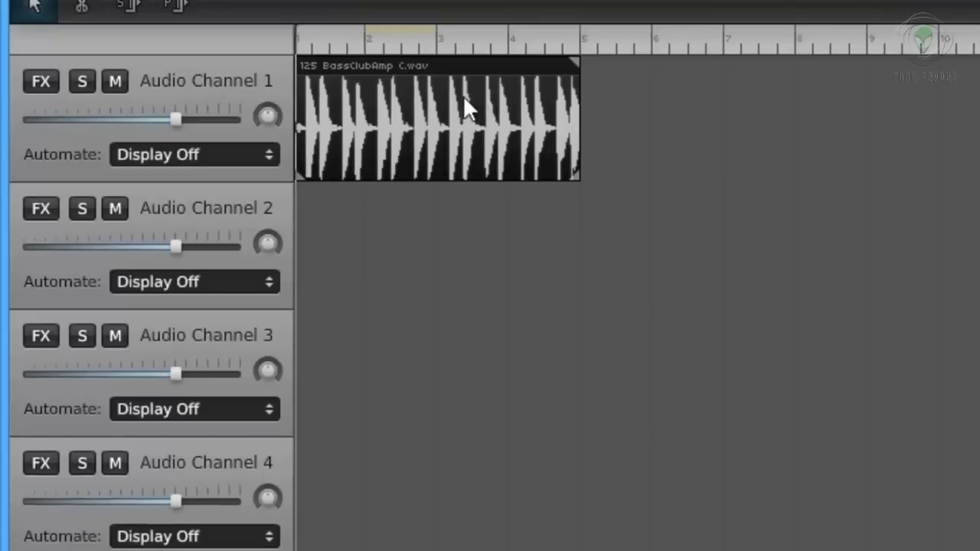
right_click(468, 93)
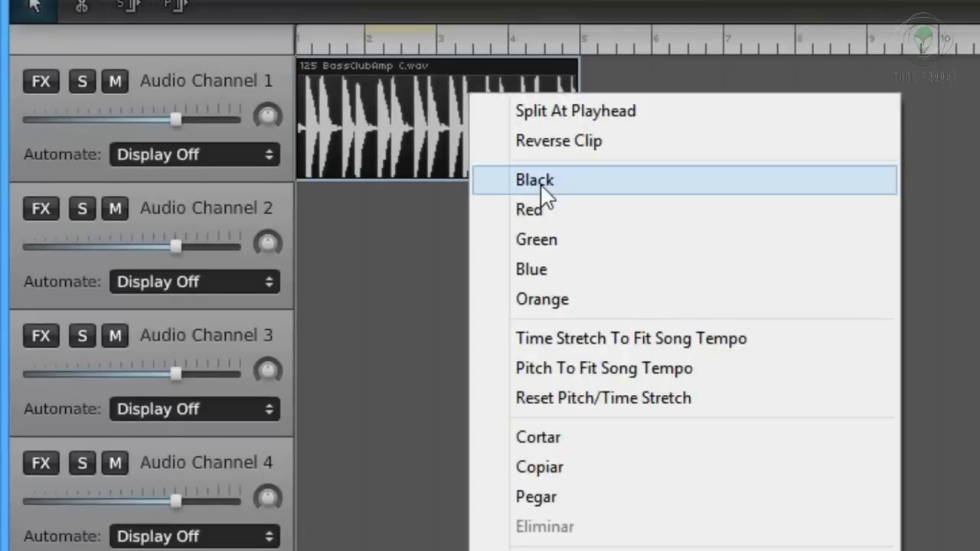
left_click(555, 214)
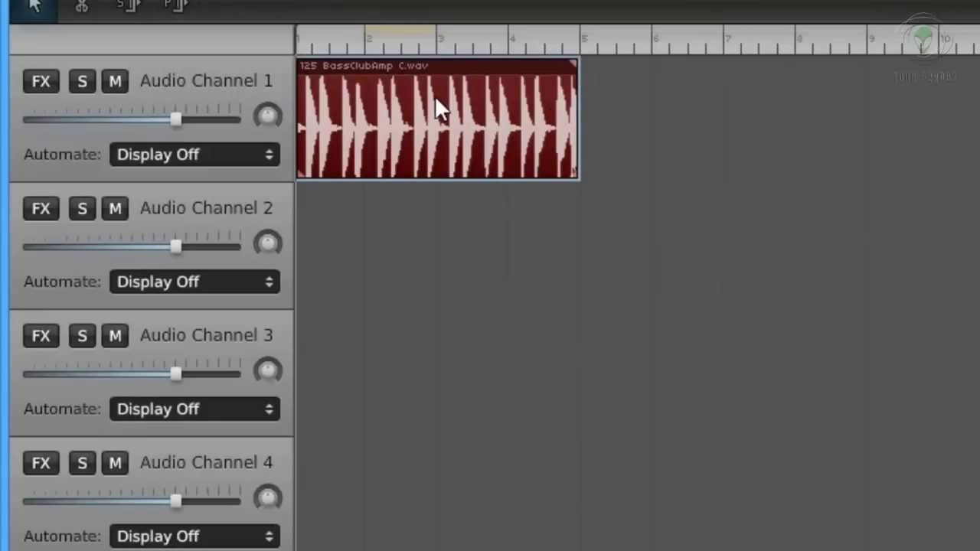
Copy the red BassClubAmp clip and place two copies end to end after it on Audio Channel 1, starting at bars 5 and 9
right_click(469, 86)
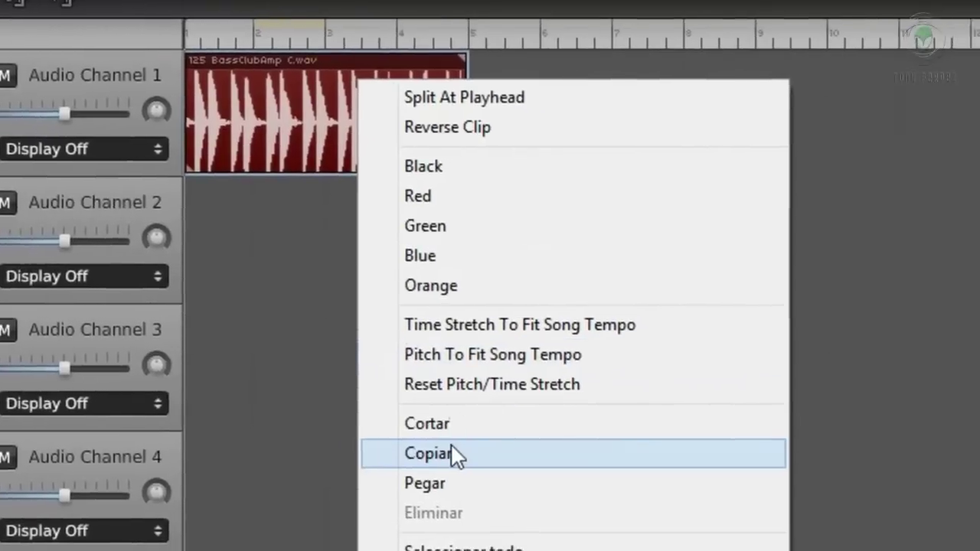
left_click(536, 458)
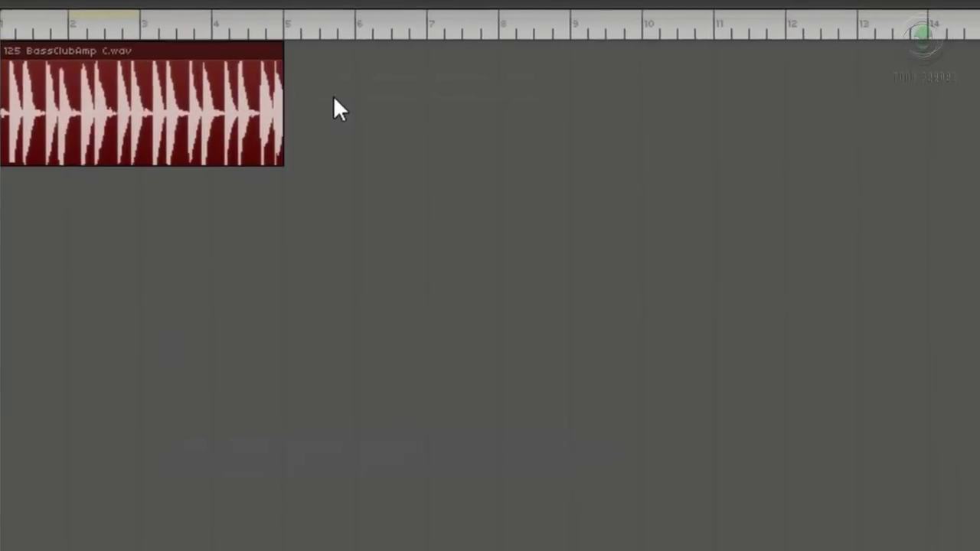
right_click(334, 98)
left_click(423, 182)
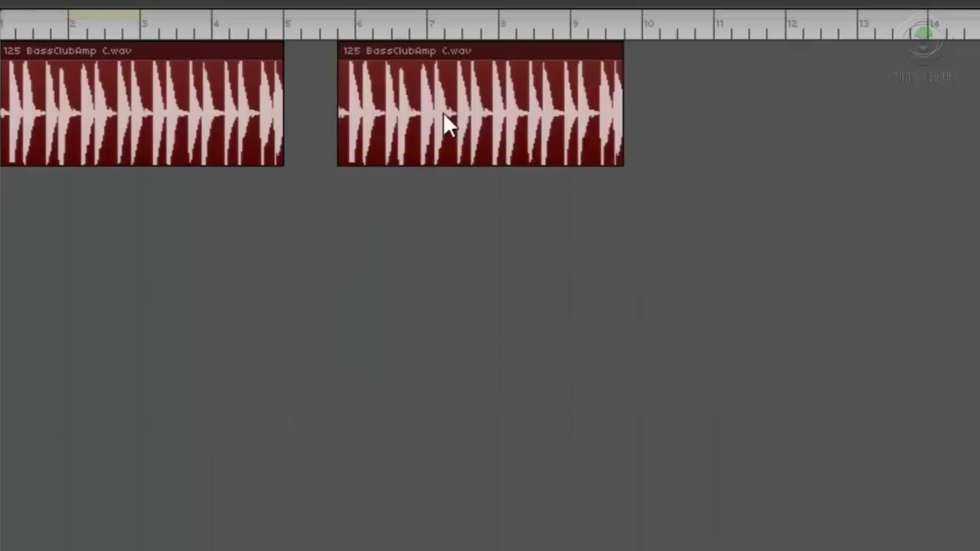
left_click_drag(448, 84, 409, 96)
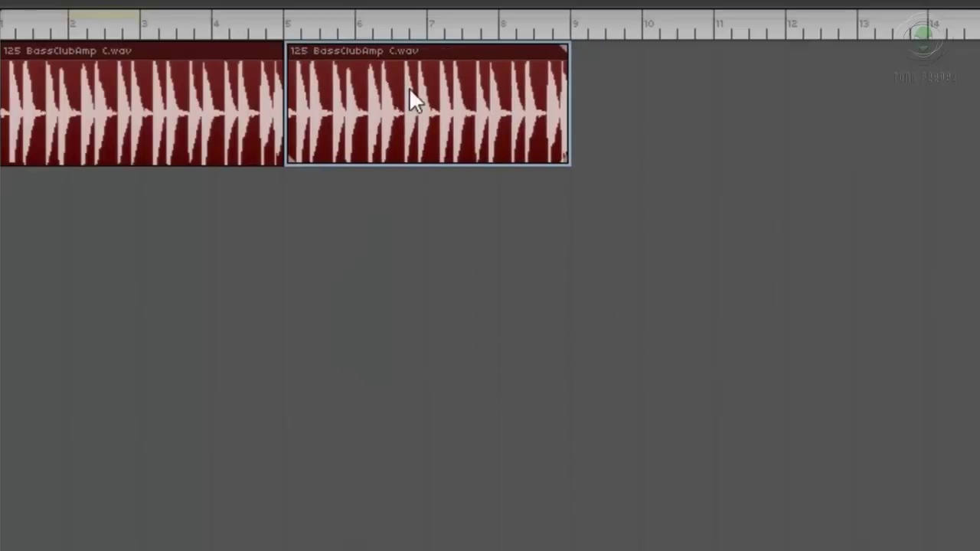
right_click(672, 96)
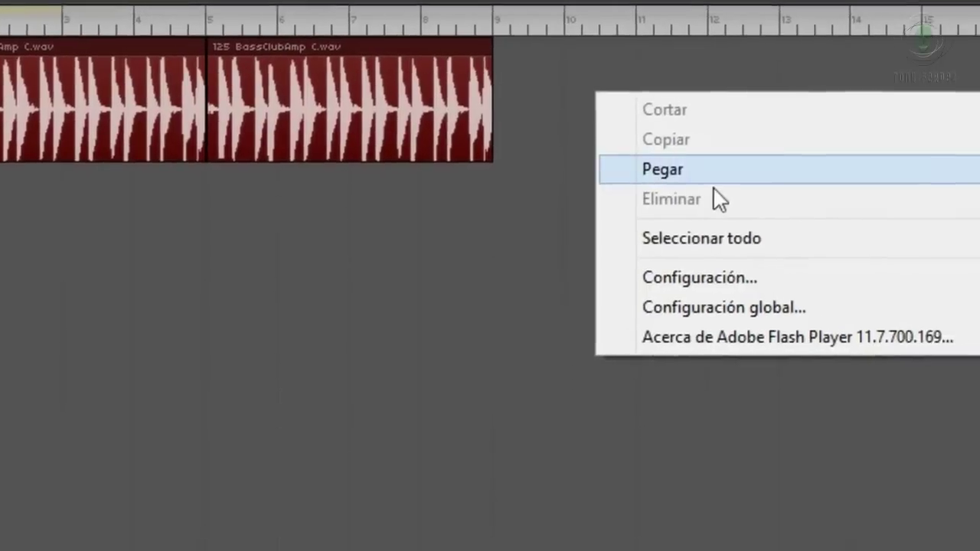
left_click(557, 164)
left_click_drag(492, 99, 431, 96)
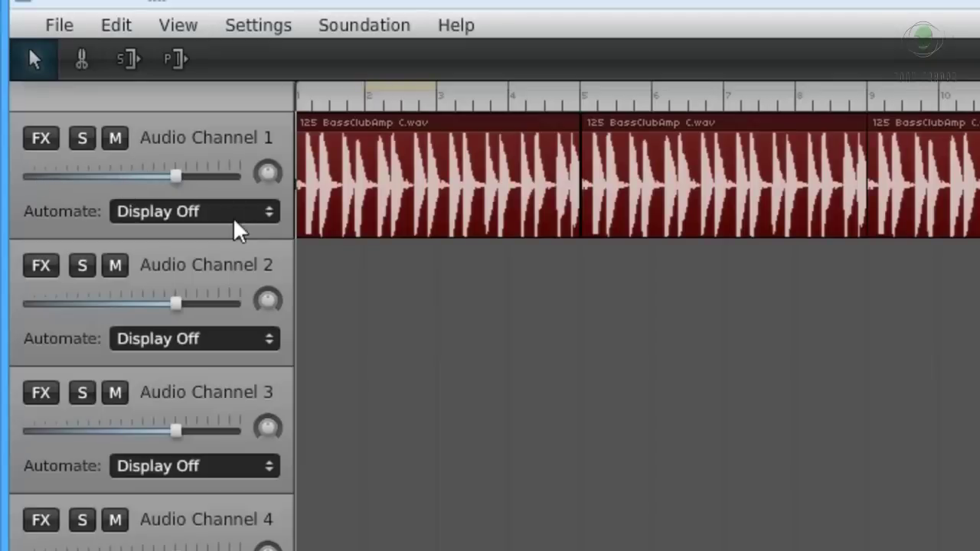
Adjust the volume automation line of Audio Channel 1 near bar 9 and turn its automation display off
left_click(272, 217)
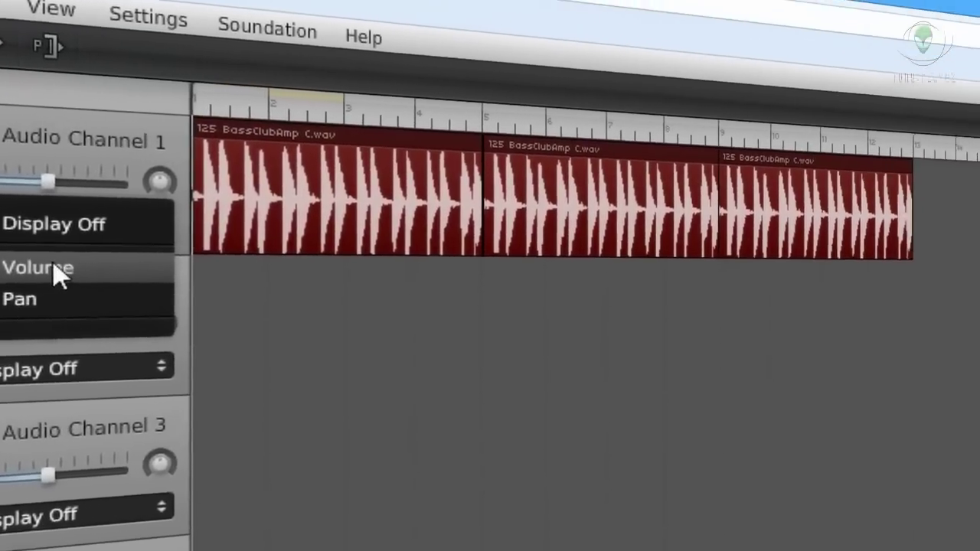
left_click(165, 251)
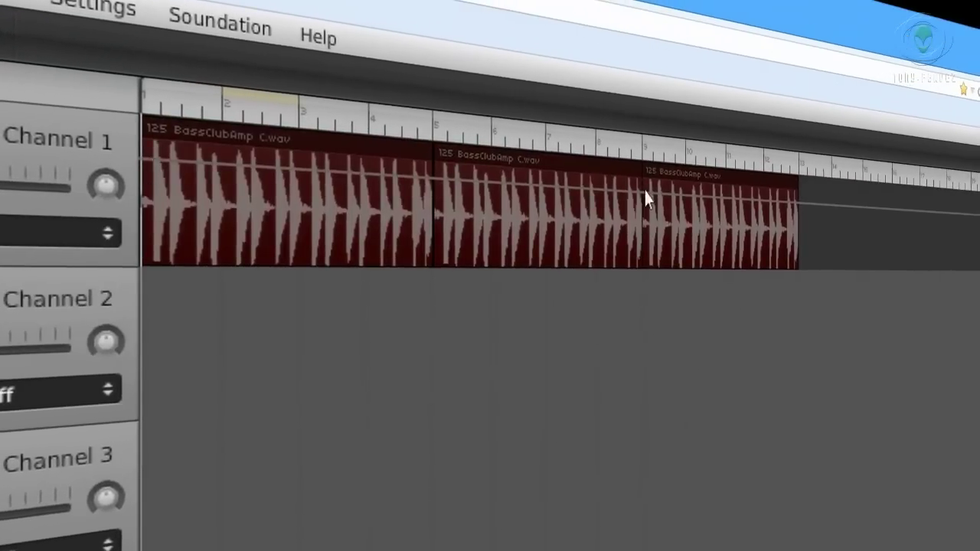
mouse_move(647, 194)
left_mouse_down()
mouse_move(648, 256)
mouse_move(648, 203)
left_mouse_up()
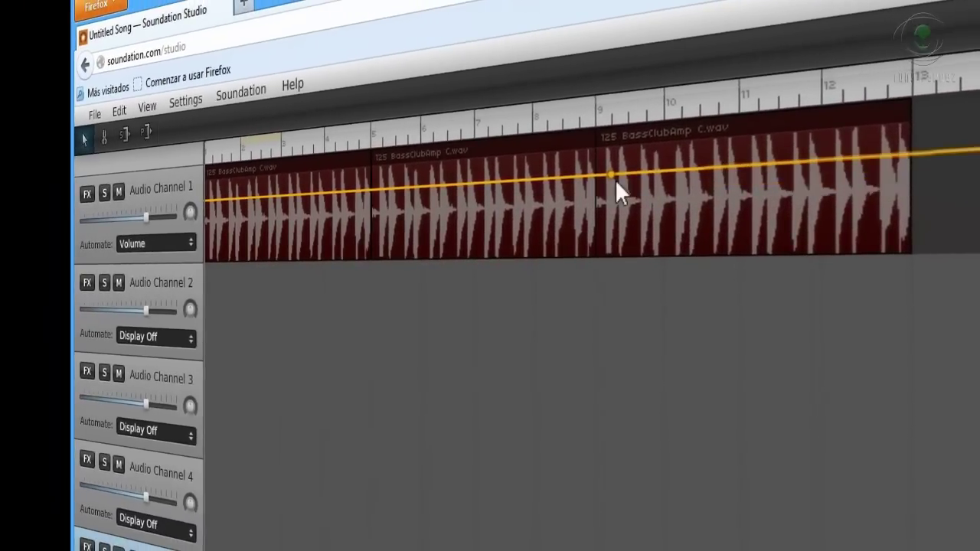
mouse_move(607, 175)
left_mouse_down()
mouse_move(615, 224)
mouse_move(613, 164)
mouse_move(602, 186)
left_mouse_up()
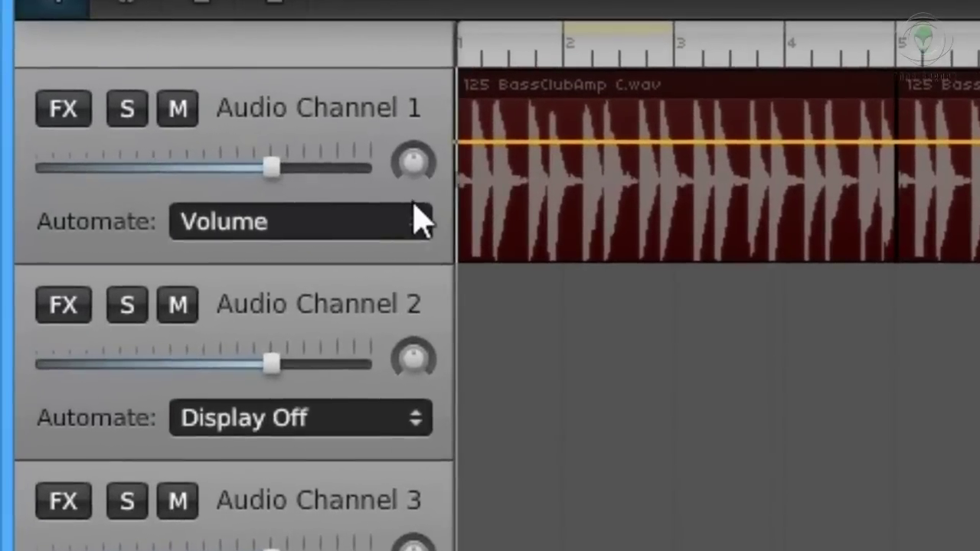
left_click(427, 223)
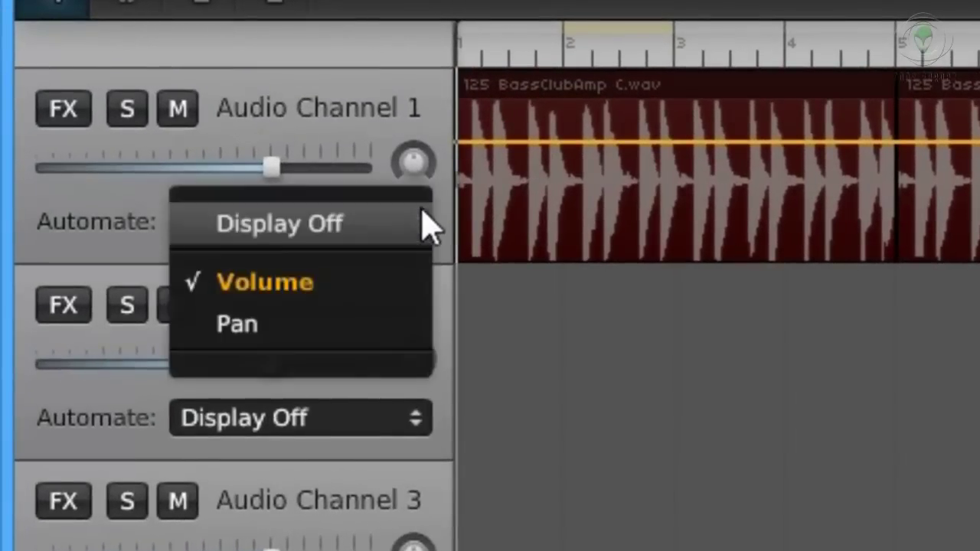
left_click(322, 225)
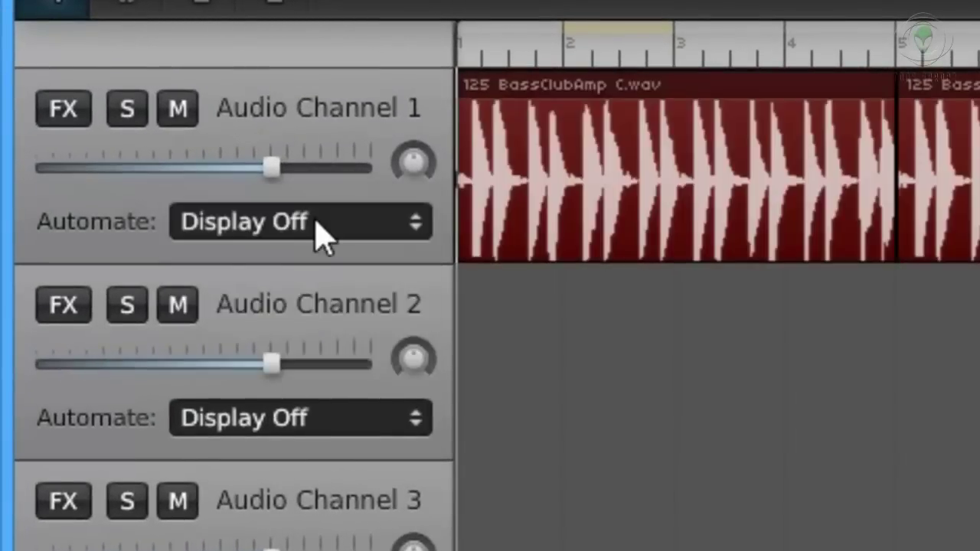
View the list of effects that can be added to Audio Channel 1
left_click(67, 114)
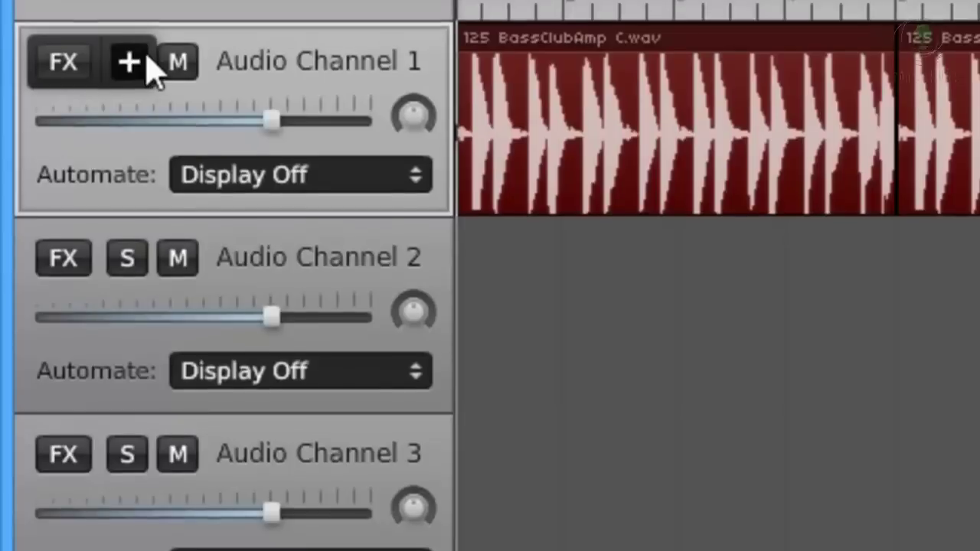
left_click(138, 111)
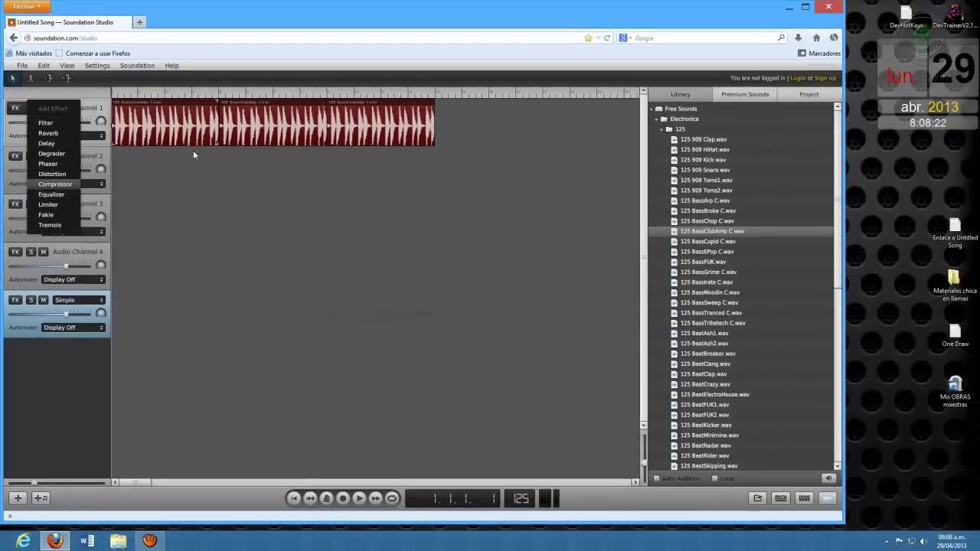
left_click(190, 154)
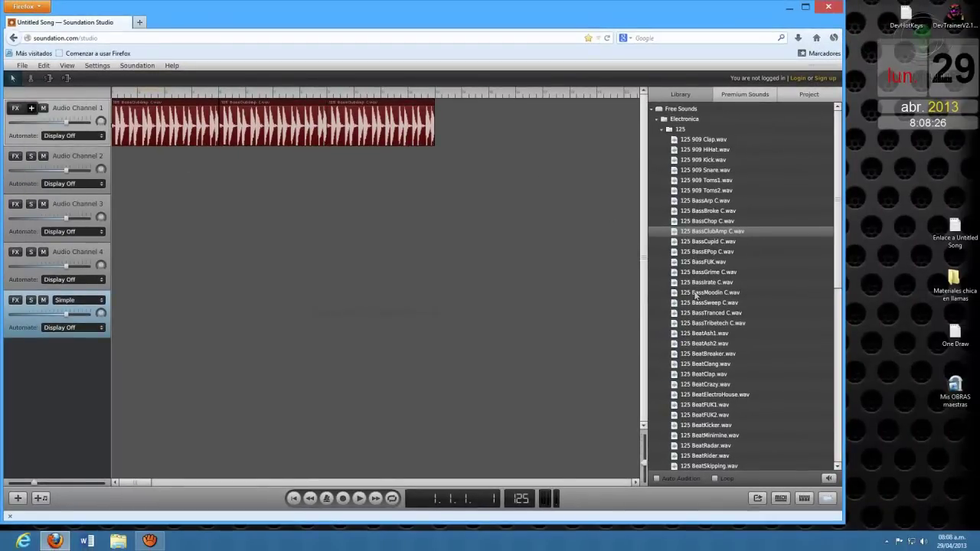
Browse the free sounds in the library, including the Xtra Diverse folder
scroll(728, 308, "down", 1)
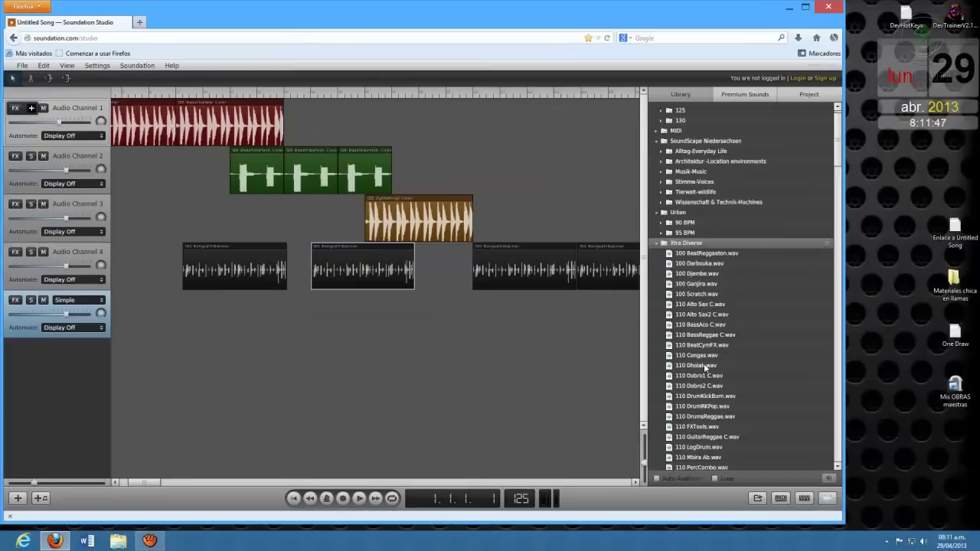
scroll(705, 368, "down", 2)
scroll(705, 368, "down", 2)
scroll(704, 366, "up", 4)
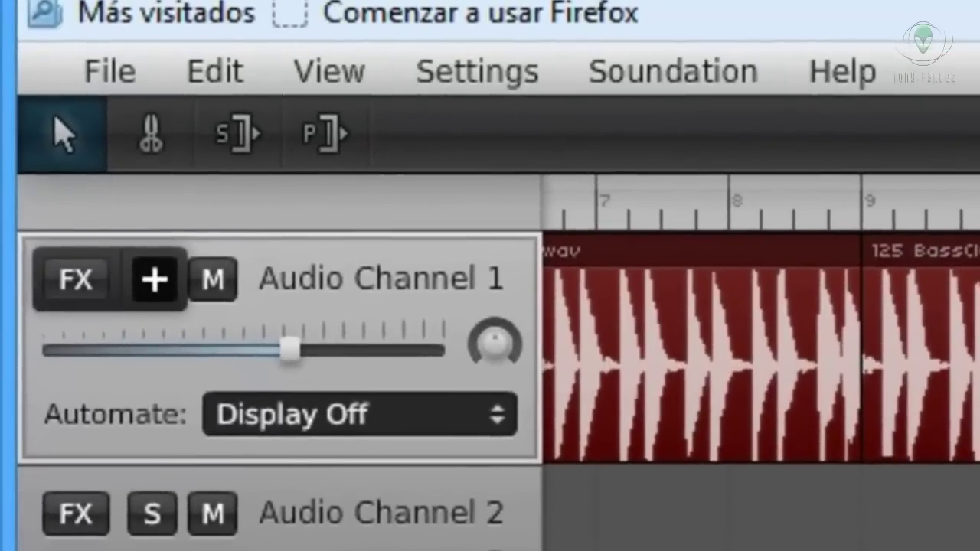
Export the song as a WAV file named Prueba electro.wav in the Música folder
left_click(115, 76)
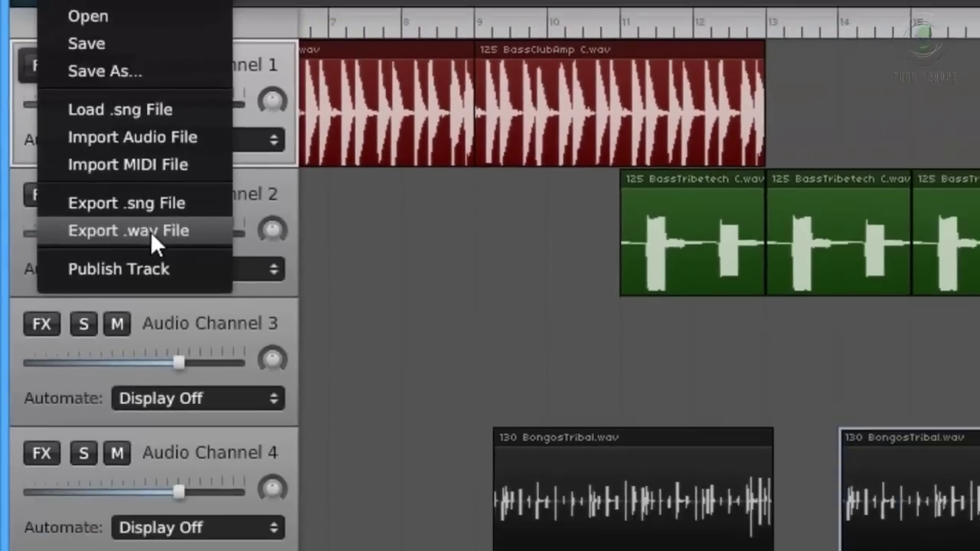
left_click(277, 319)
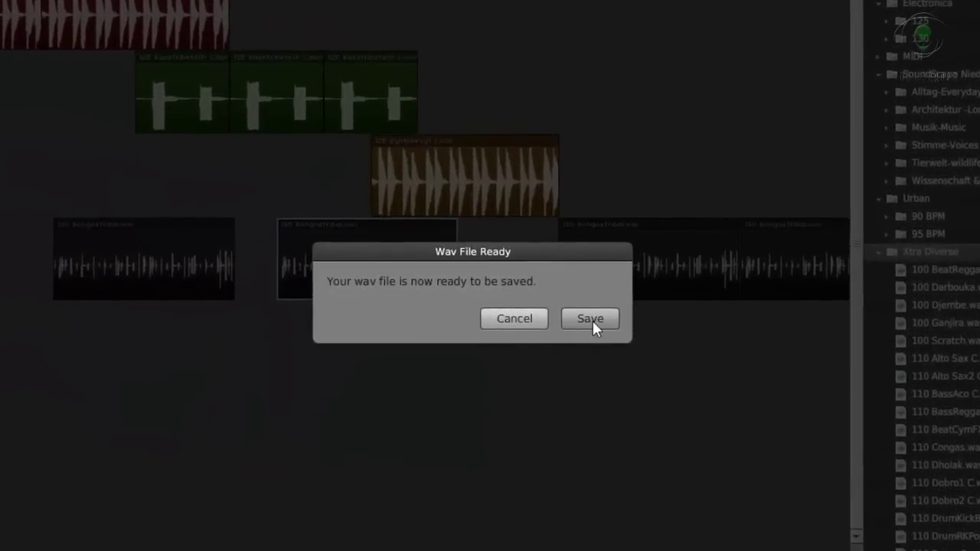
left_click(591, 319)
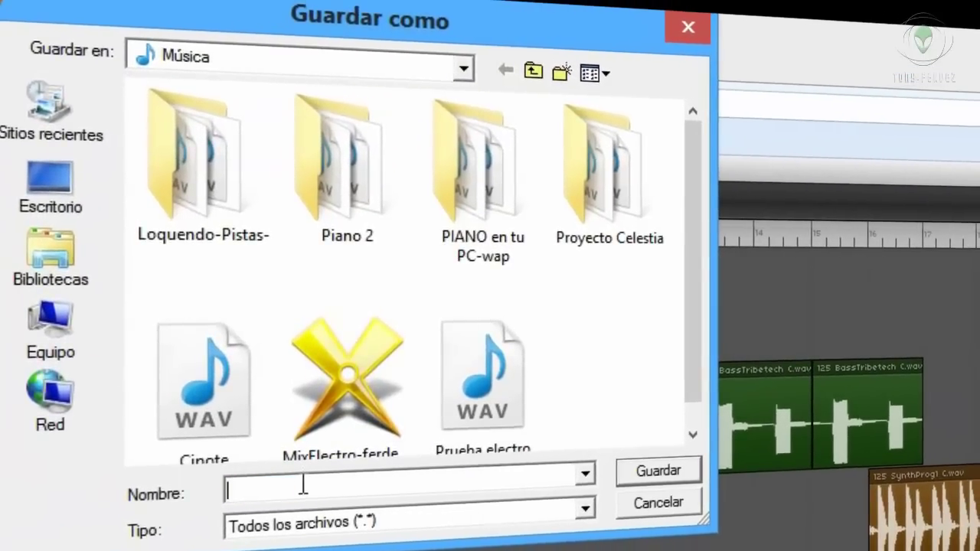
type("Prueba")
left_click(314, 508)
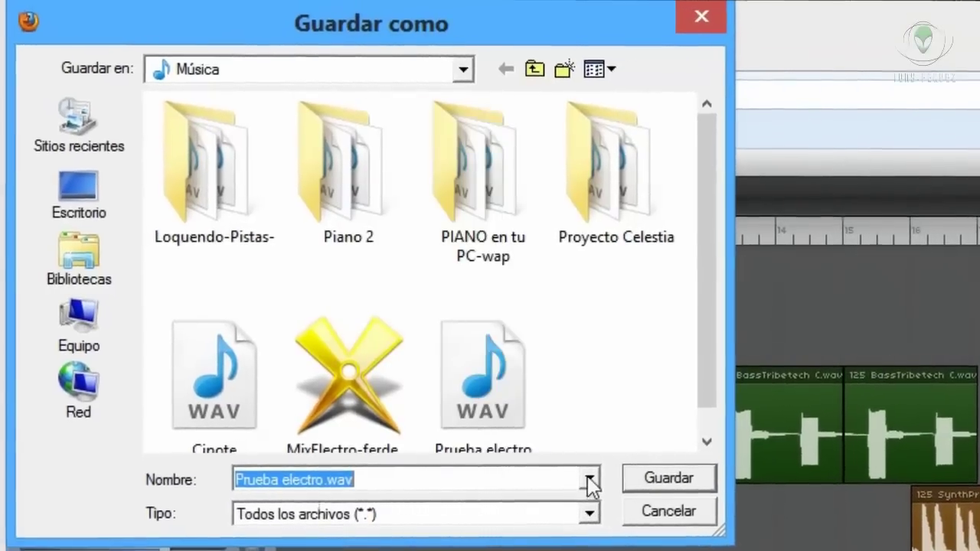
left_click(666, 482)
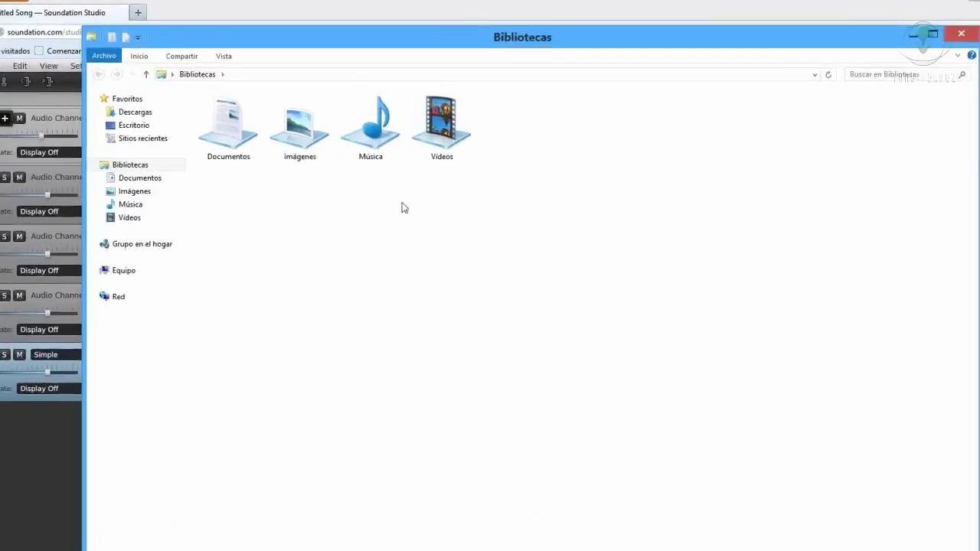
Locate the exported Prueba Electro file in the Música library in File Explorer, and close the window
double_click(373, 127)
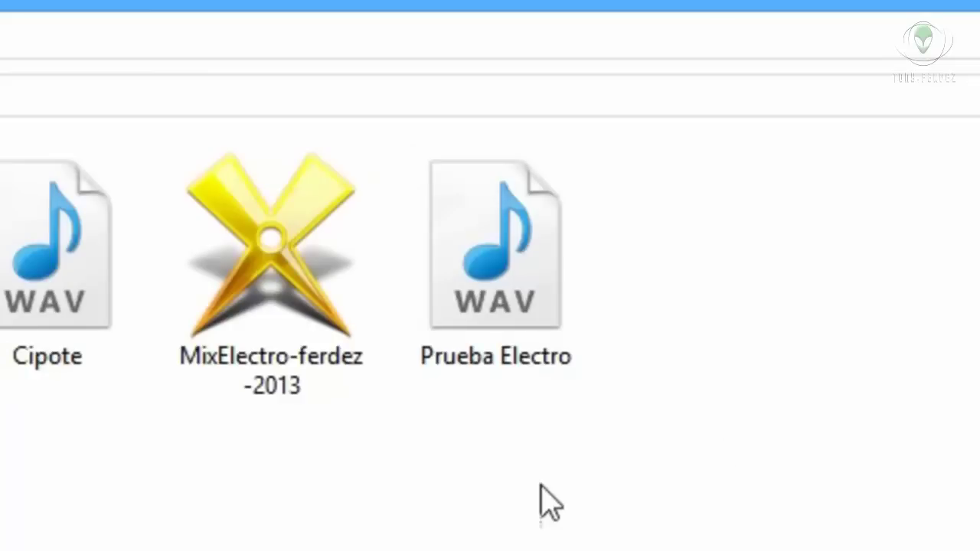
left_click_drag(689, 443, 421, 174)
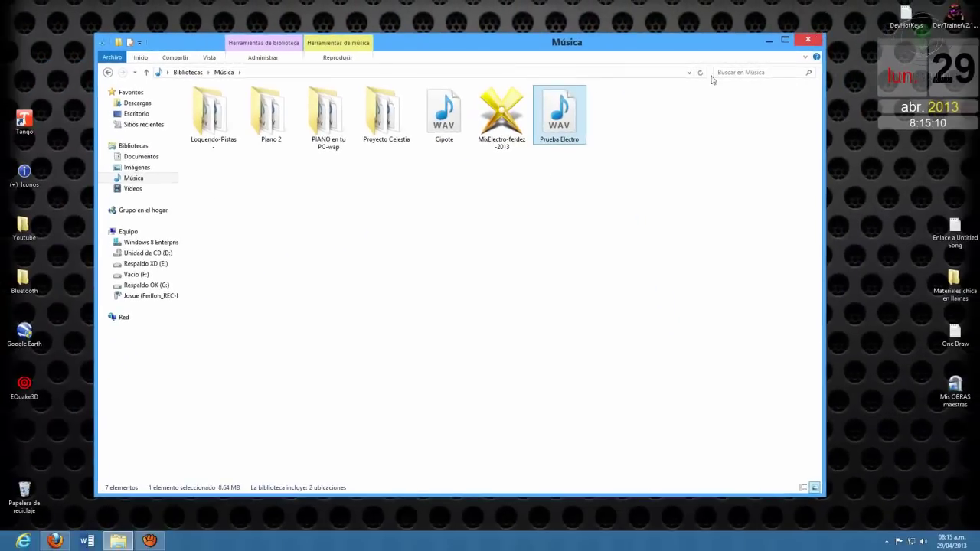
left_click(815, 41)
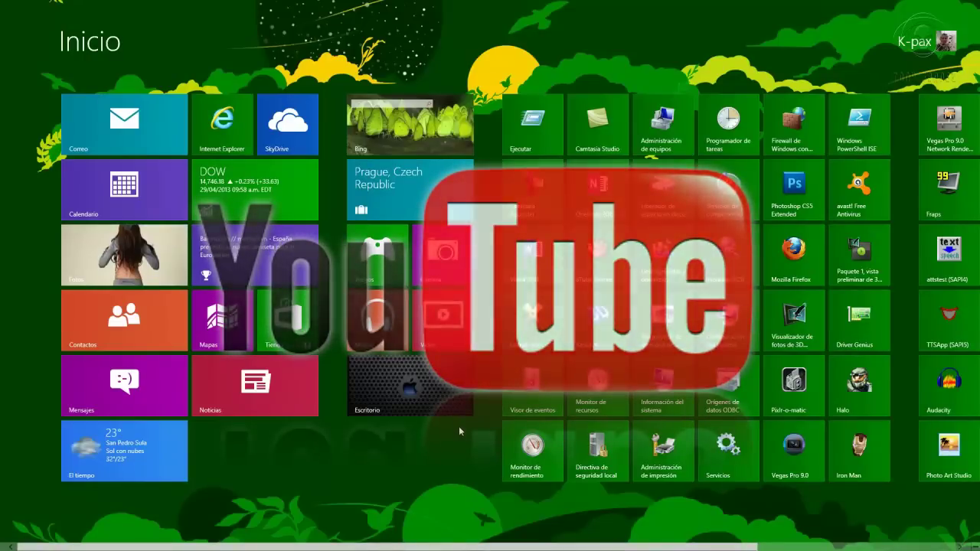
Open the desktop from the Windows Start screen
left_click(472, 389)
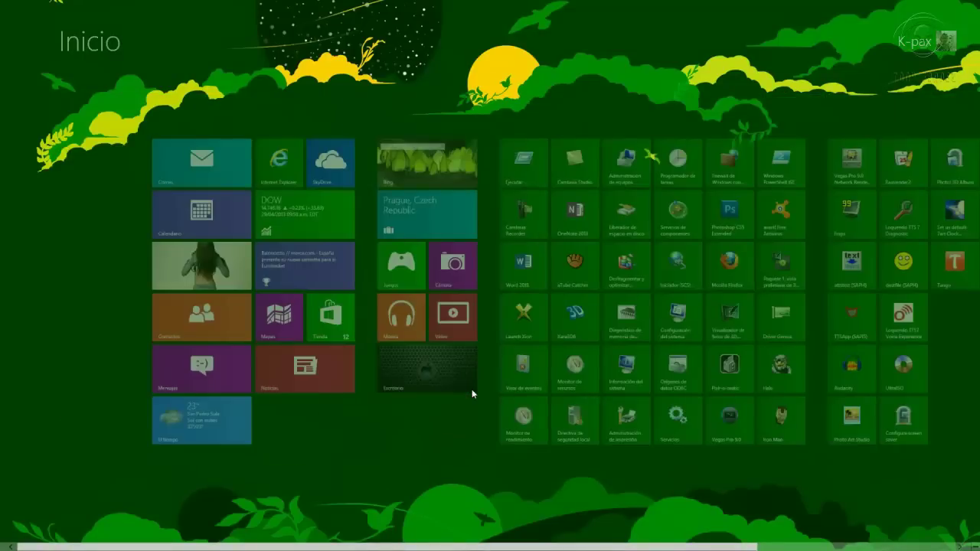